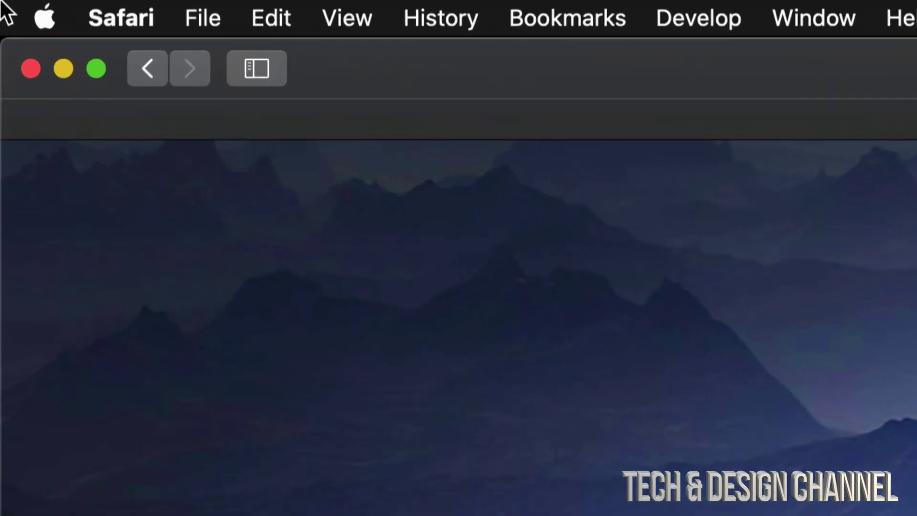
Step: Launch System Preferences from the Apple menu and centre its window on screen
{"action": "left_click", "coordinate": [62, 27]}
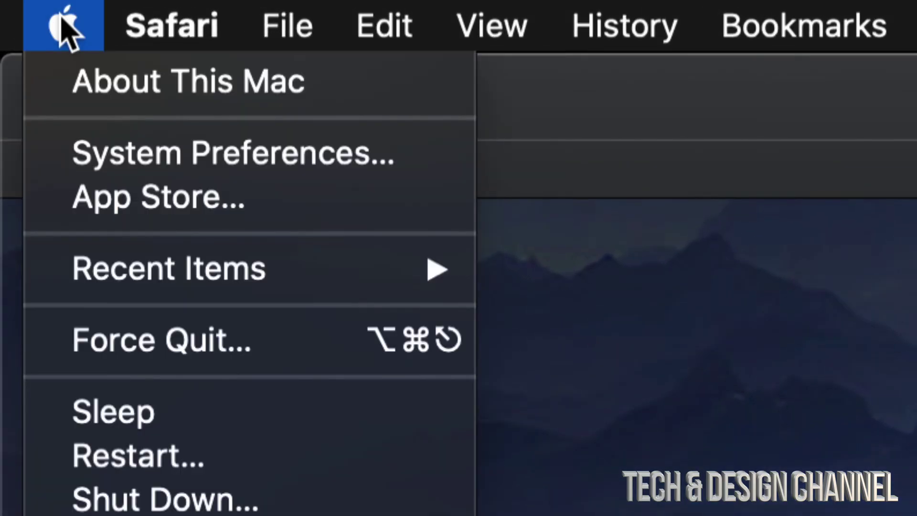
{"action": "left_click", "coordinate": [175, 159]}
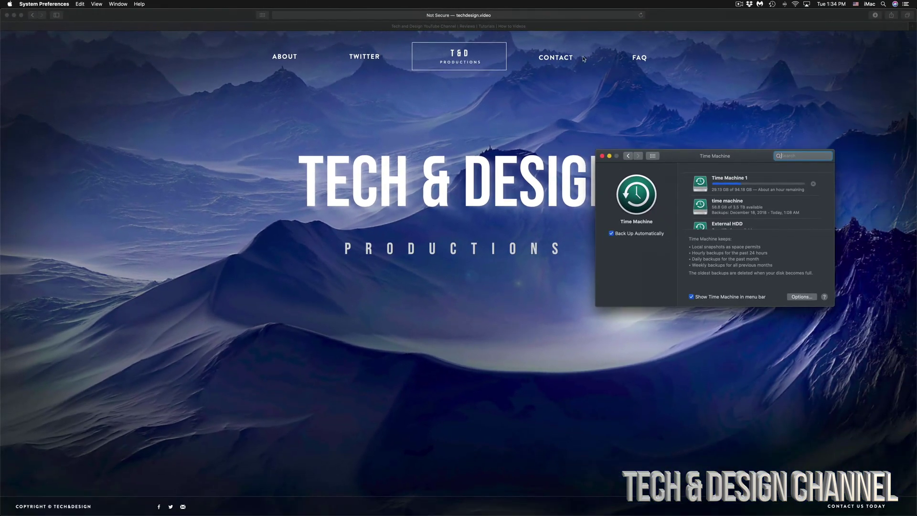
{"action": "left_click_drag", "start_coordinate": [742, 162], "coordinate": [423, 160]}
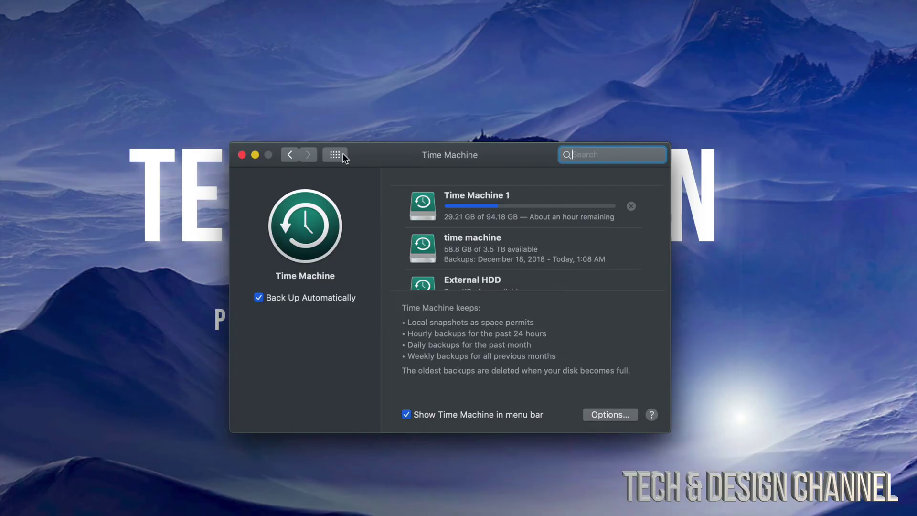
Step: Switch from Time Machine to the Show All pane grid and raise the window
{"action": "left_click", "coordinate": [335, 155]}
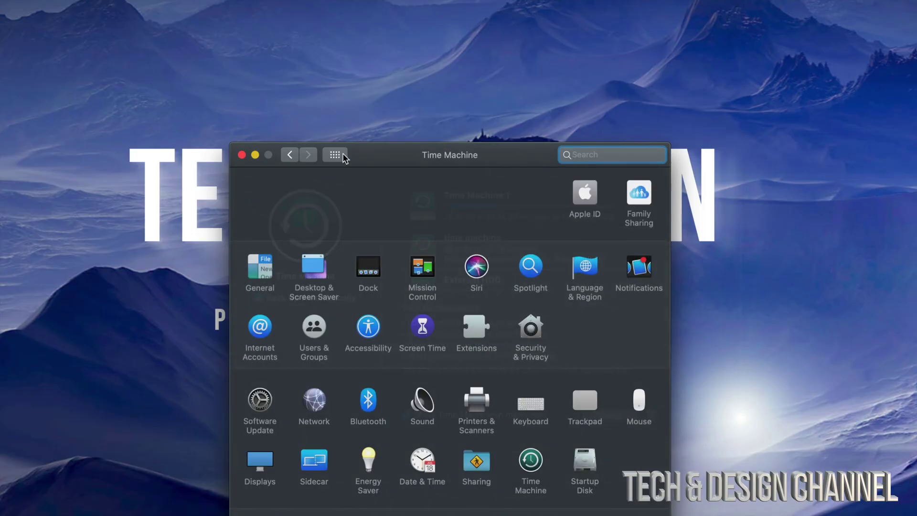
{"action": "left_click_drag", "start_coordinate": [409, 157], "coordinate": [385, 61]}
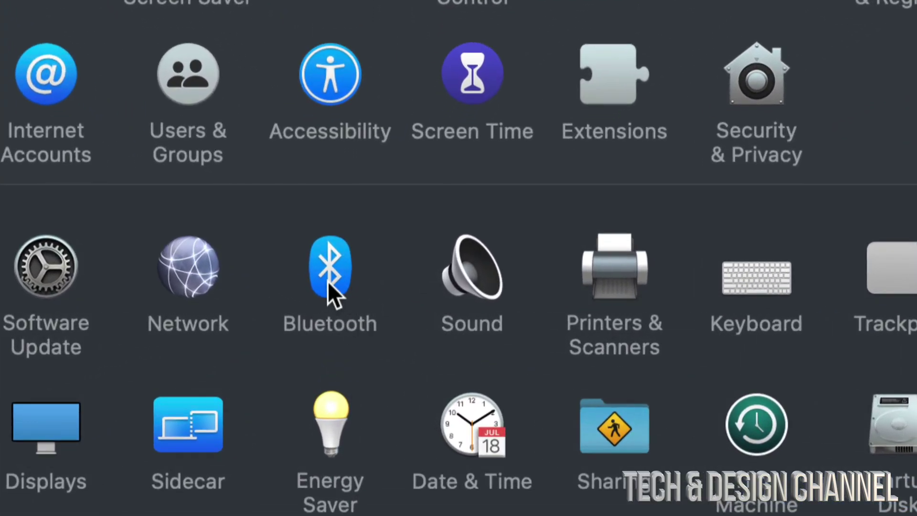
Step: Open the Bluetooth pane and shift its window left and down
{"action": "left_click", "coordinate": [327, 281]}
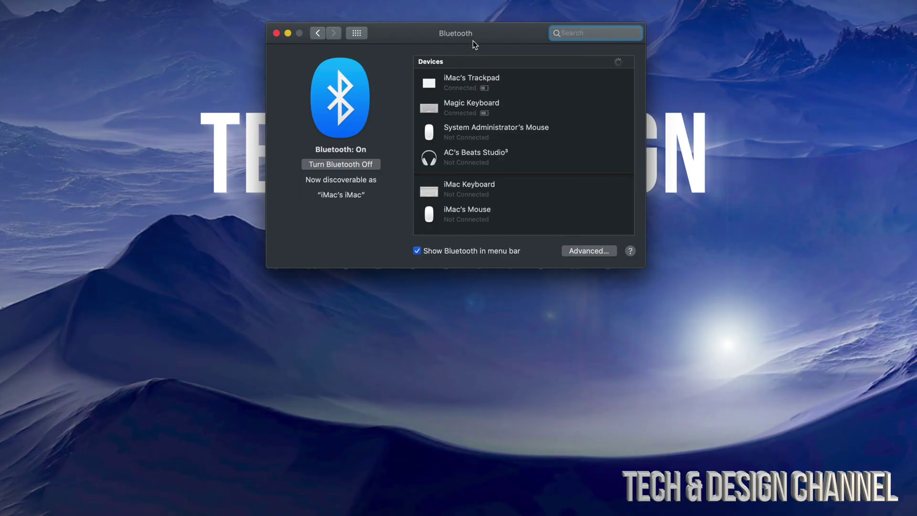
{"action": "left_click_drag", "start_coordinate": [473, 41], "coordinate": [407, 94]}
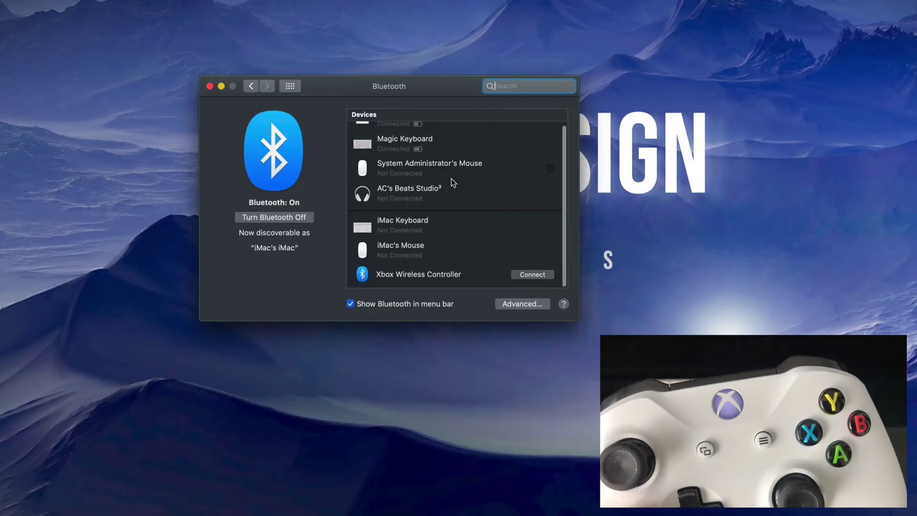
Step: Connect the Xbox Wireless Controller and select its Connected entry in the device list
{"action": "left_click", "coordinate": [417, 275]}
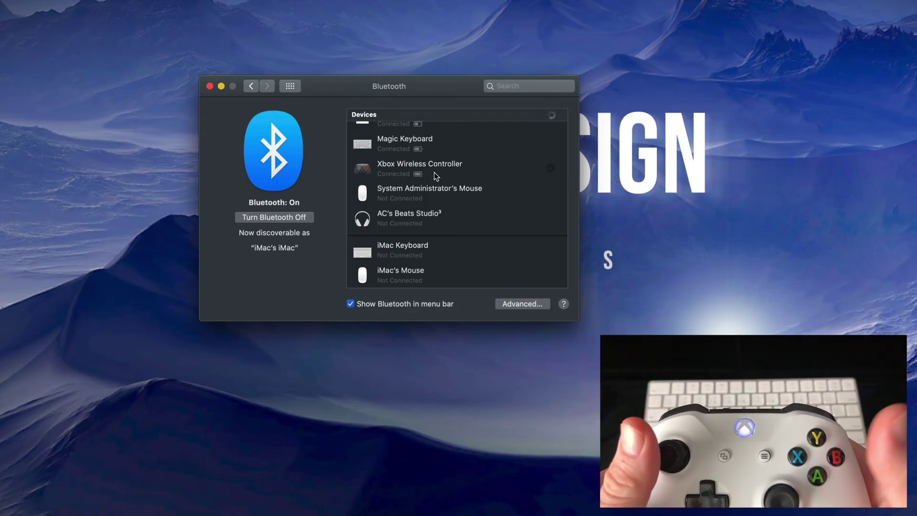
{"action": "left_click", "coordinate": [435, 176]}
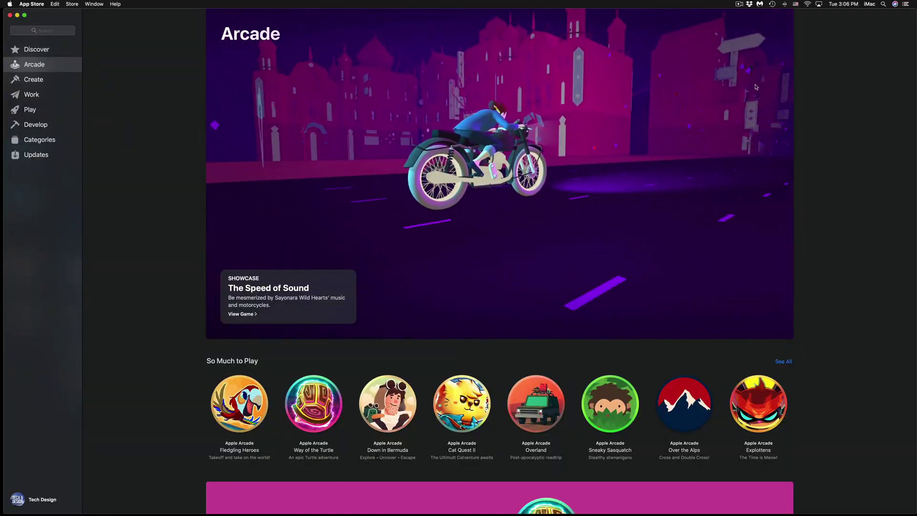
{"action": "scroll", "coordinate": [650, 198], "scroll_direction": "down", "scroll_amount": 4}
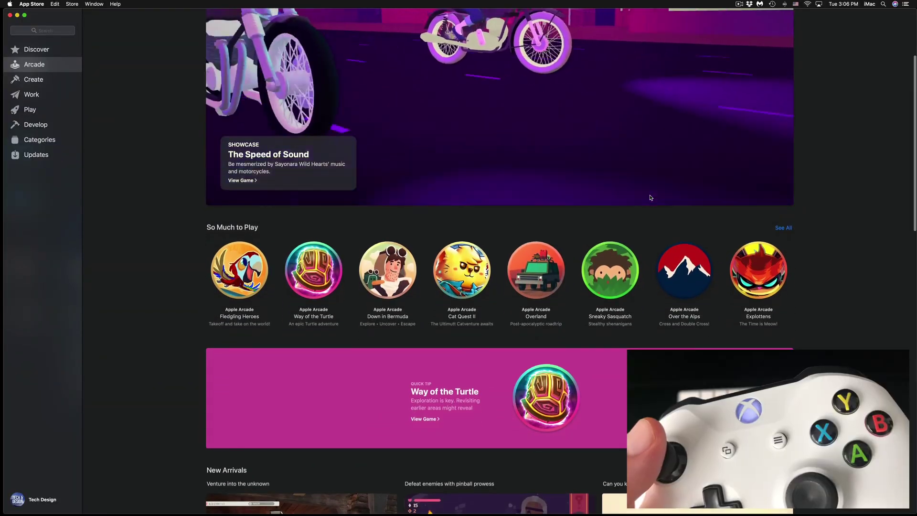
{"action": "scroll", "coordinate": [650, 199], "scroll_direction": "down", "scroll_amount": 3}
{"action": "scroll", "coordinate": [650, 198], "scroll_direction": "down", "scroll_amount": 2}
{"action": "scroll", "coordinate": [651, 198], "scroll_direction": "down", "scroll_amount": 2}
{"action": "scroll", "coordinate": [650, 198], "scroll_direction": "down", "scroll_amount": 10}
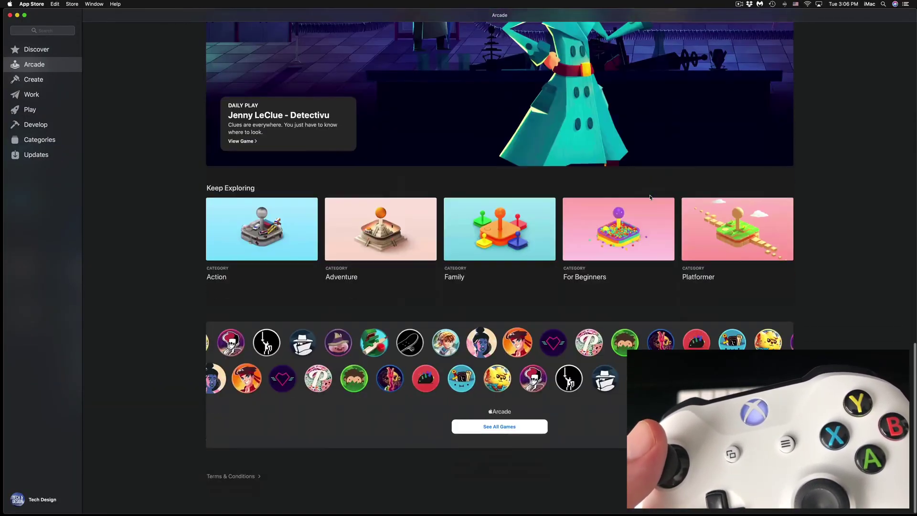
Step: Open See All Games from the App Store Arcade page
{"action": "left_click", "coordinate": [509, 428]}
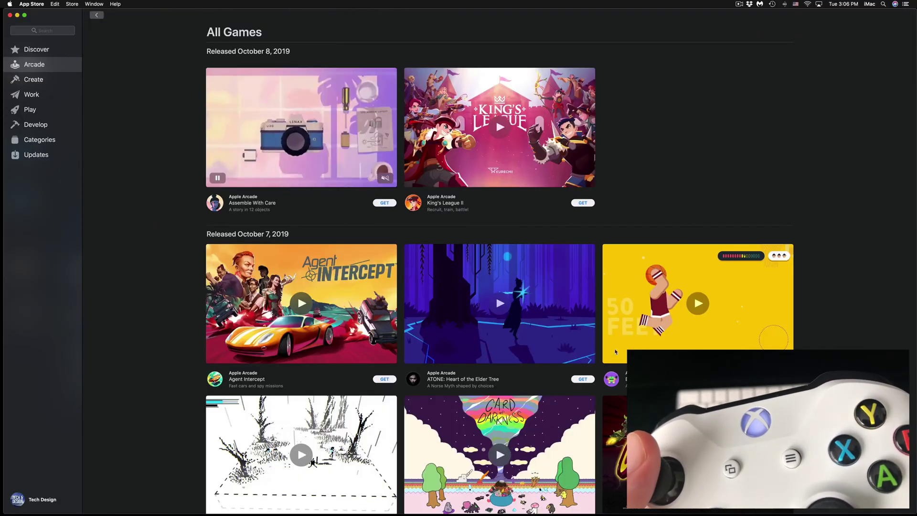
{"action": "scroll", "coordinate": [631, 338], "scroll_direction": "down", "scroll_amount": 2}
{"action": "scroll", "coordinate": [631, 339], "scroll_direction": "down", "scroll_amount": 5}
{"action": "scroll", "coordinate": [631, 339], "scroll_direction": "down", "scroll_amount": 2}
{"action": "scroll", "coordinate": [631, 338], "scroll_direction": "down", "scroll_amount": 5}
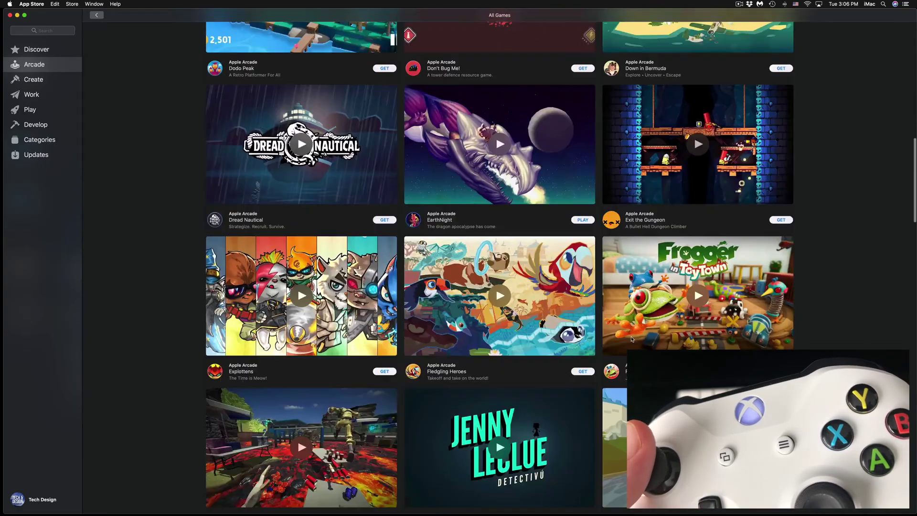
{"action": "scroll", "coordinate": [630, 339], "scroll_direction": "down", "scroll_amount": 3}
{"action": "scroll", "coordinate": [631, 339], "scroll_direction": "down", "scroll_amount": 1}
{"action": "scroll", "coordinate": [631, 338], "scroll_direction": "down", "scroll_amount": 5}
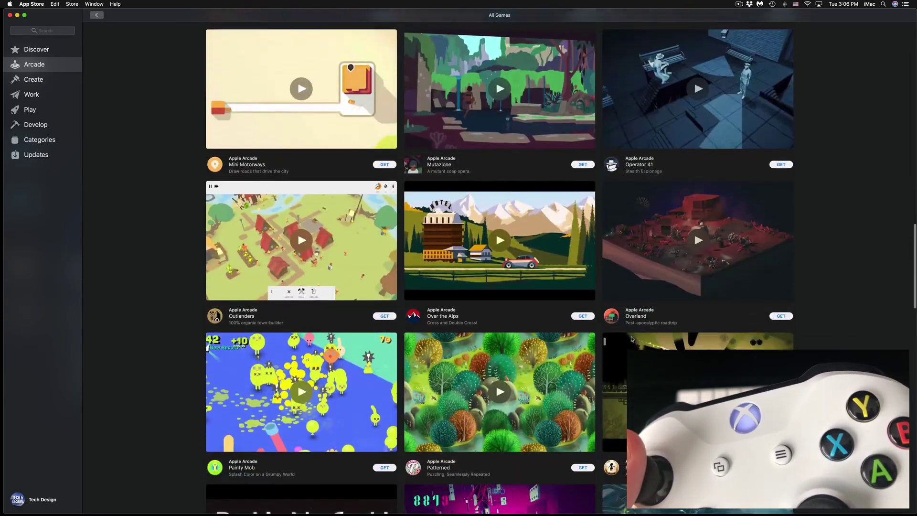
{"action": "scroll", "coordinate": [631, 339], "scroll_direction": "down", "scroll_amount": 1}
{"action": "scroll", "coordinate": [630, 338], "scroll_direction": "down", "scroll_amount": 3}
{"action": "scroll", "coordinate": [631, 338], "scroll_direction": "down", "scroll_amount": 3}
{"action": "scroll", "coordinate": [631, 338], "scroll_direction": "down", "scroll_amount": 2}
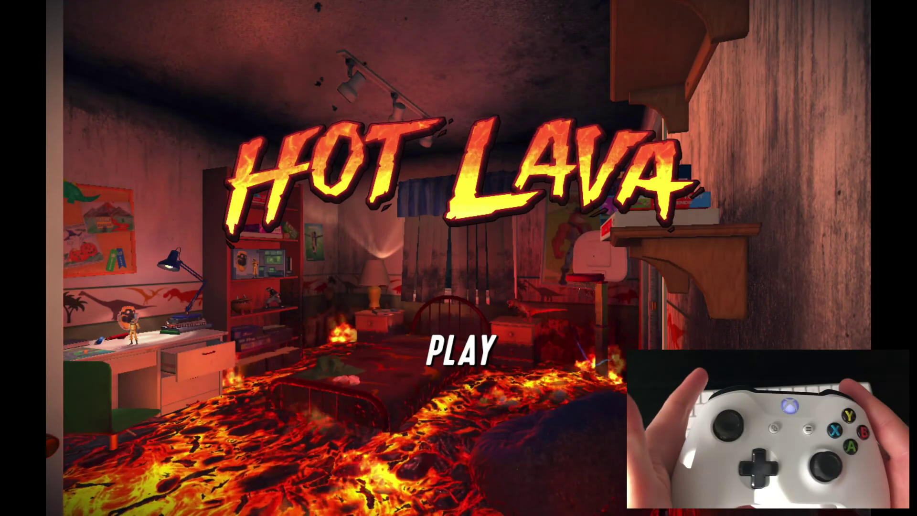
Step: Choose Play on the Hot Lava title screen
{"action": "key", "text": "Return"}
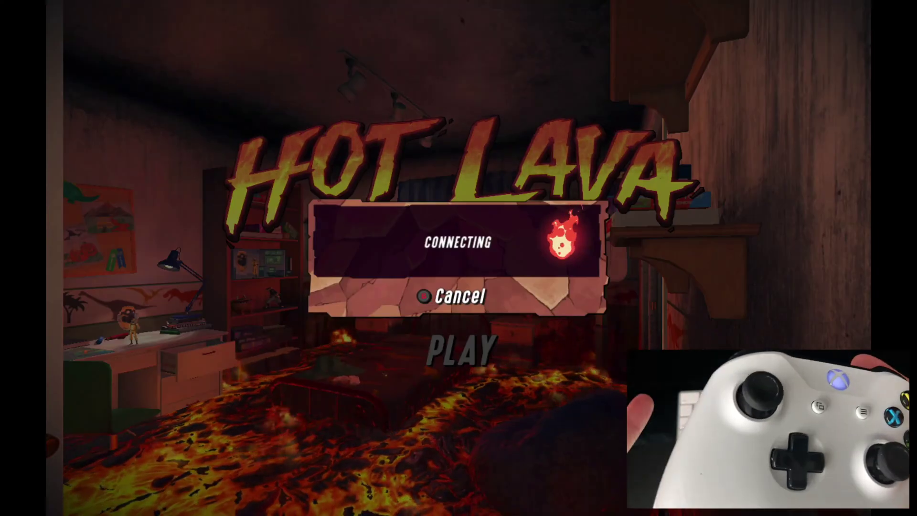